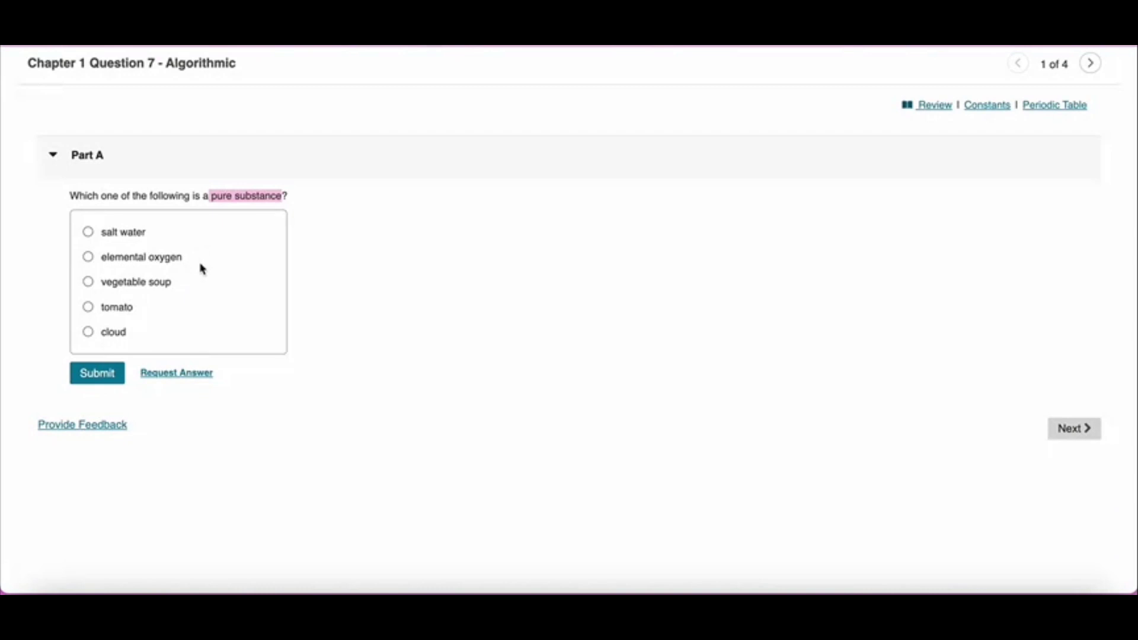
Submit salt water, then answer the practice question with 'It has a fixed composition'
left_click(106, 375)
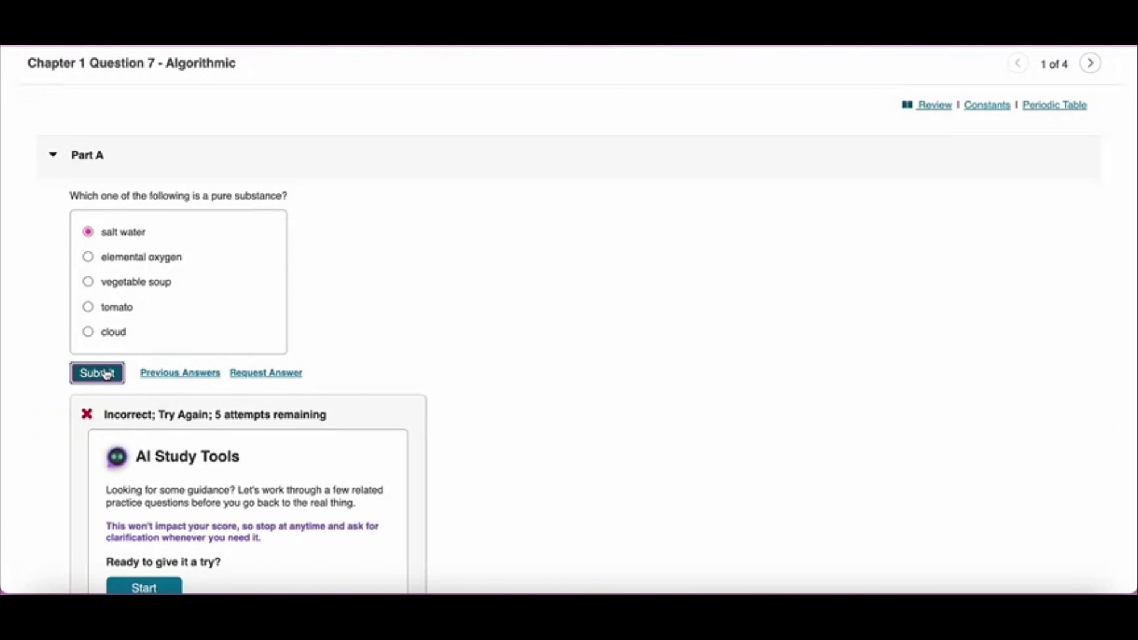
scroll(207, 466, "down", 2)
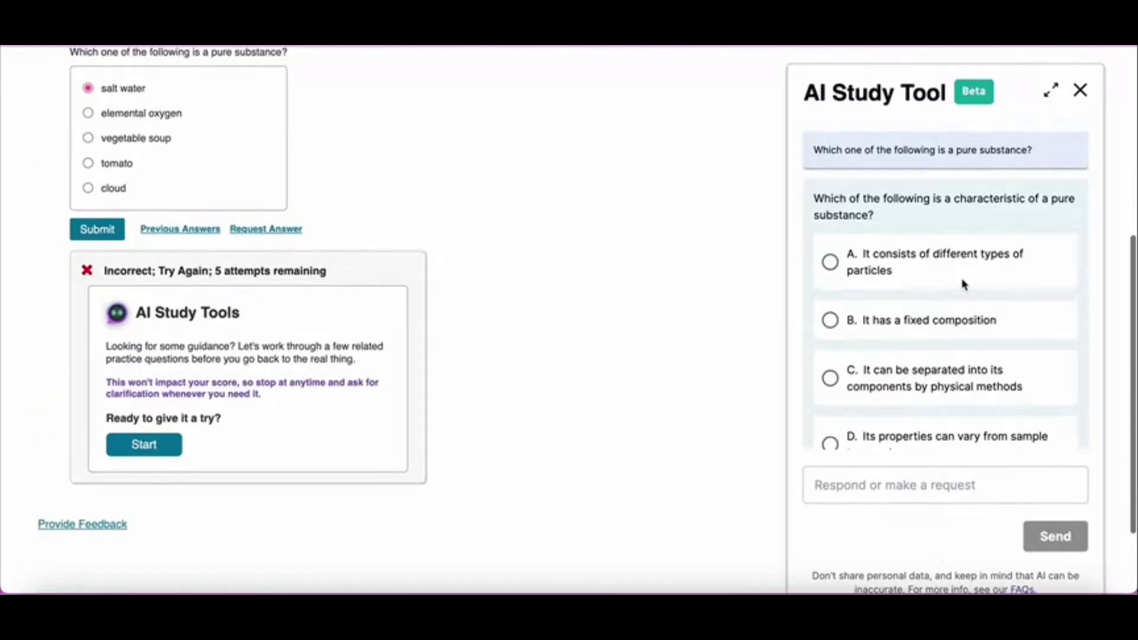
scroll(949, 324, "down", 1)
left_click(947, 311)
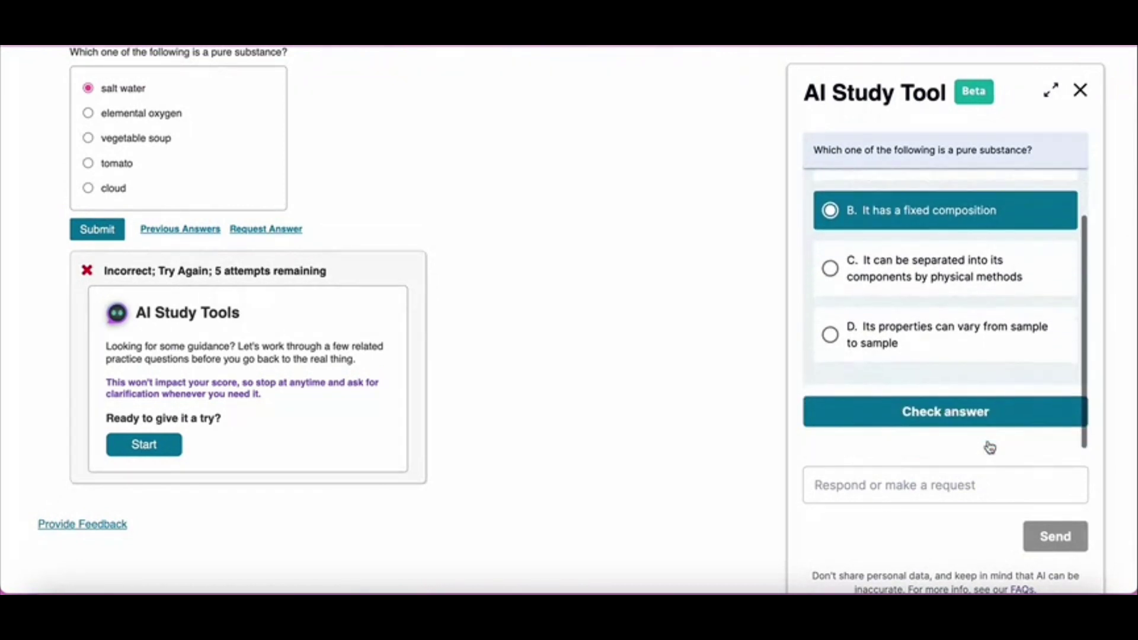
left_click(978, 418)
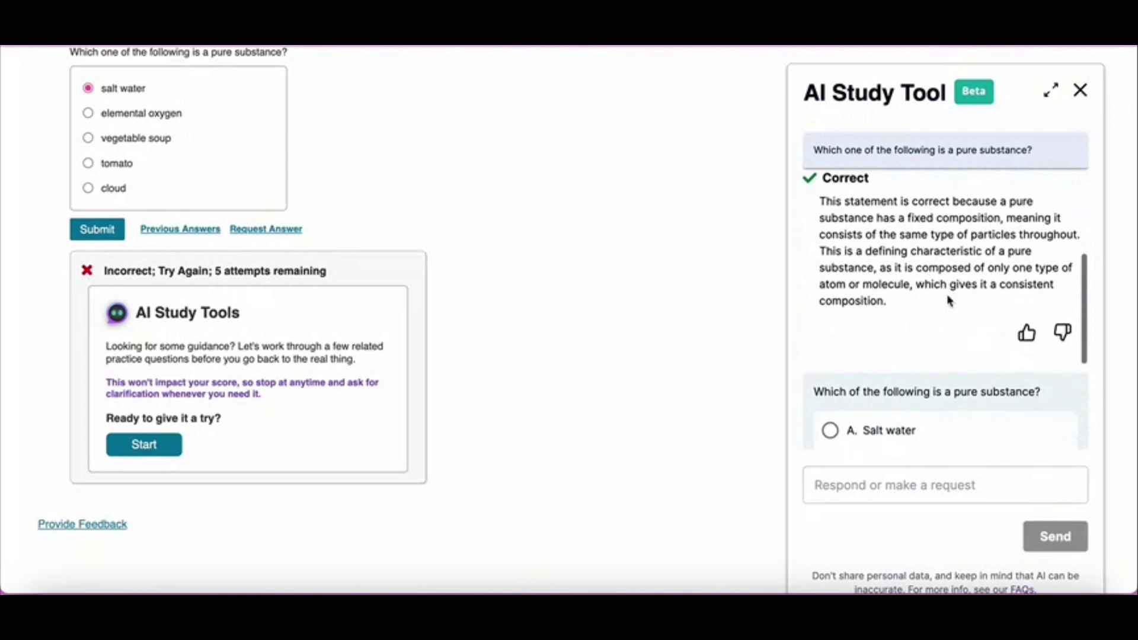
scroll(944, 314, "down", 4)
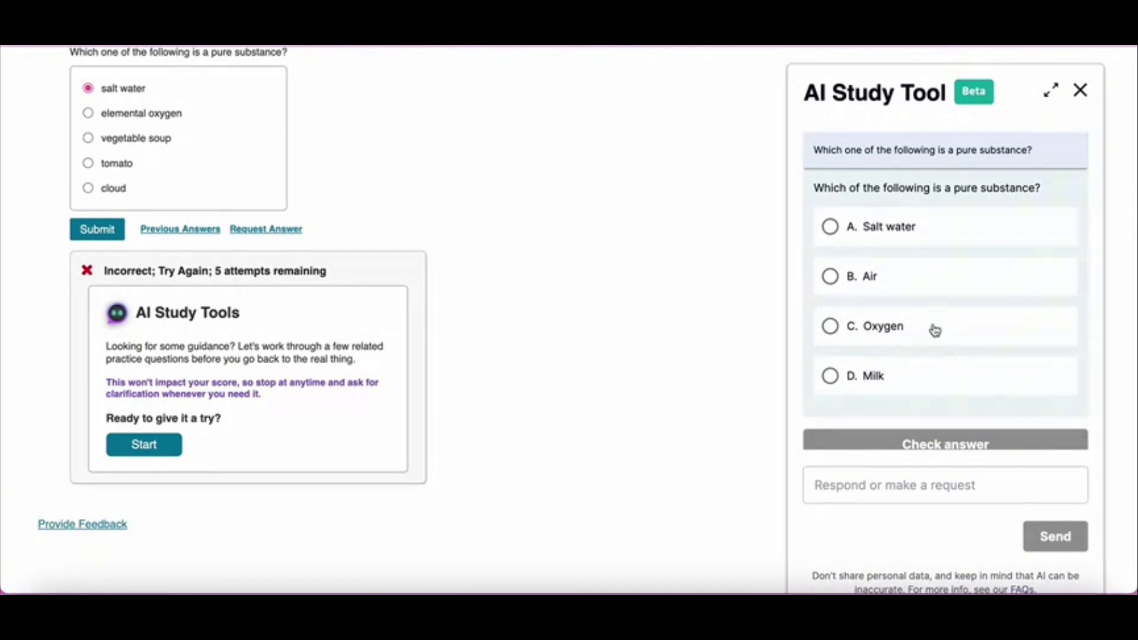
Answer Oxygen in practice, ask how pure substances differ from compounds, then submit elemental oxygen
left_click(934, 330)
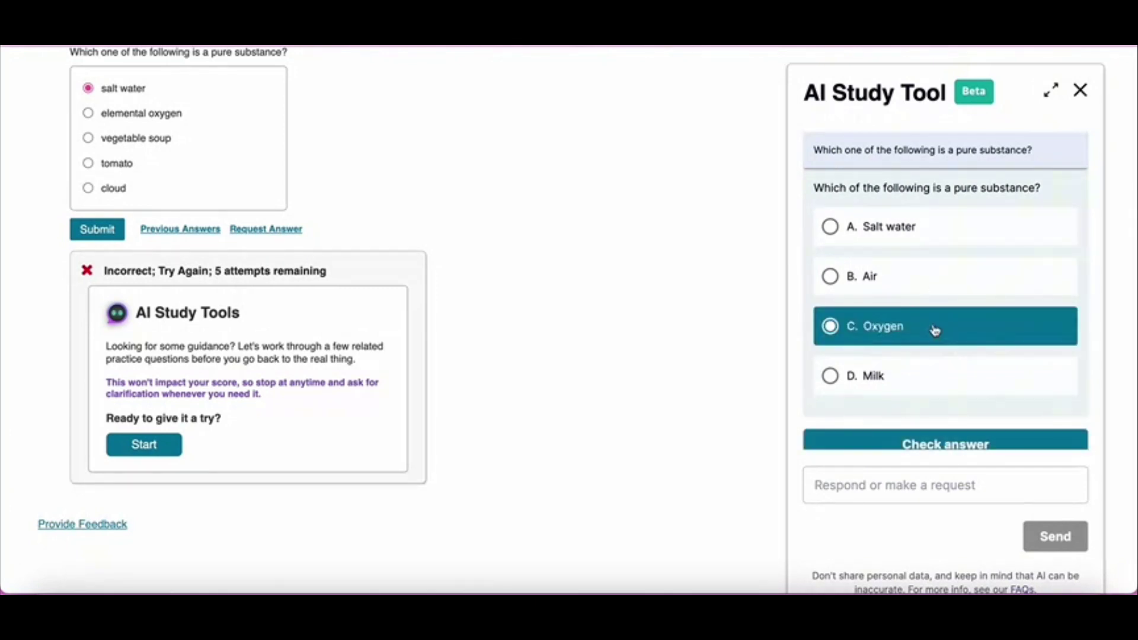
left_click(932, 436)
left_click(954, 451)
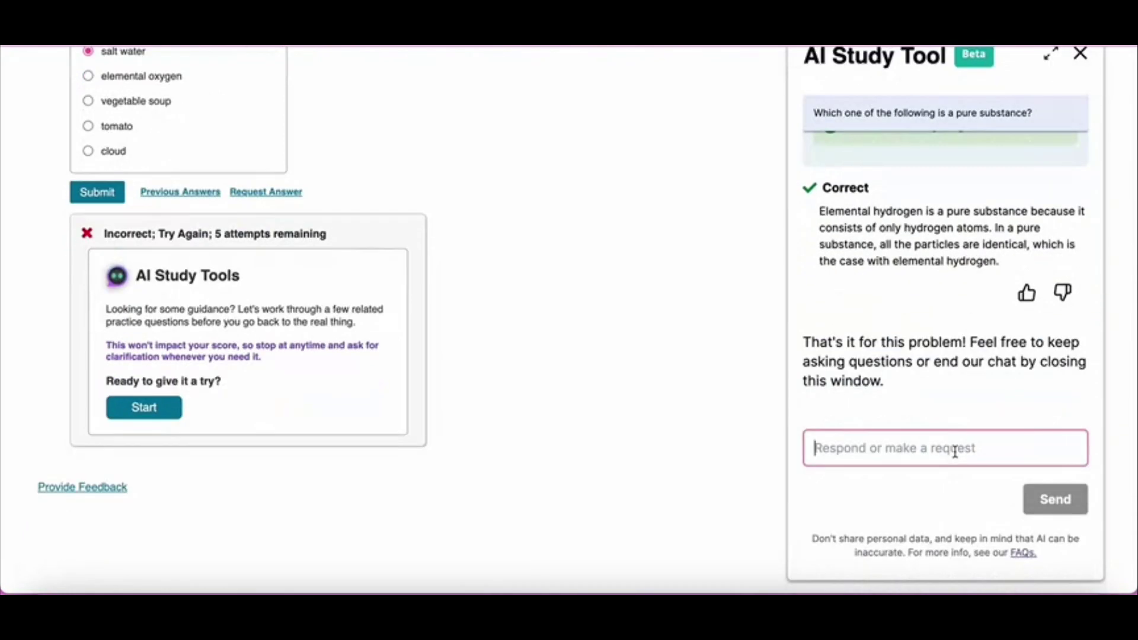
type("What is the difference between")
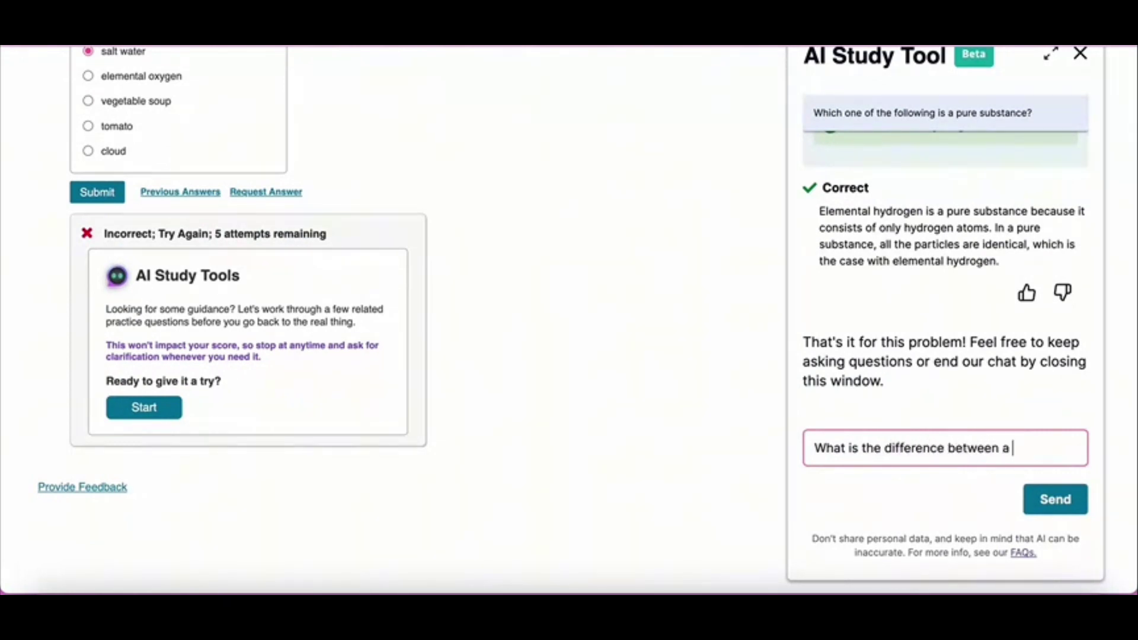
type("ance and a ")
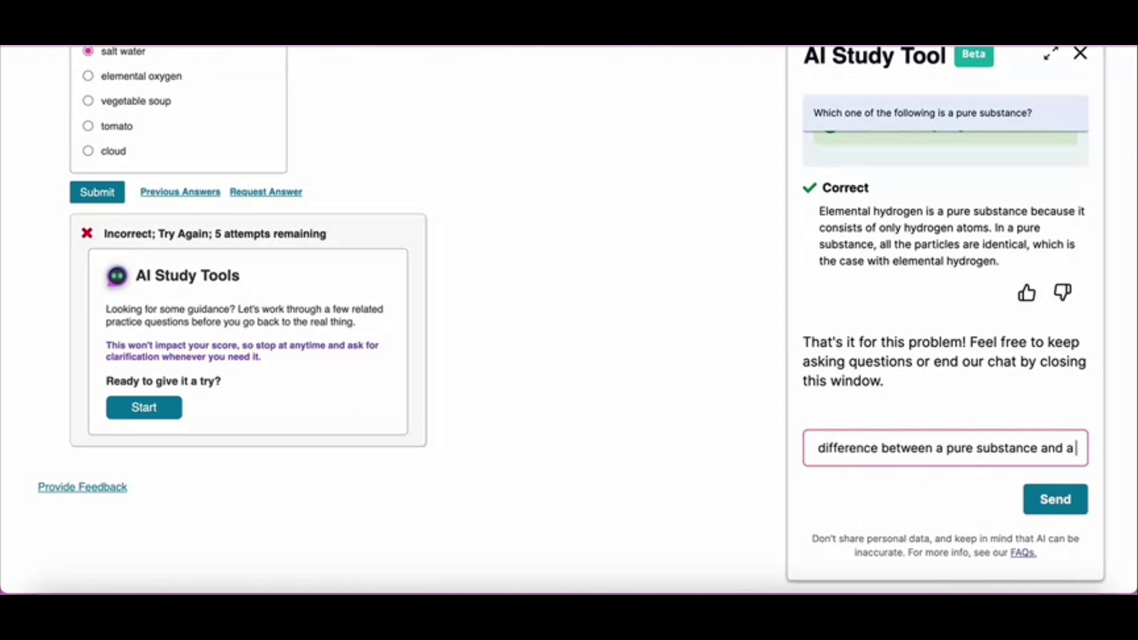
type("compound")
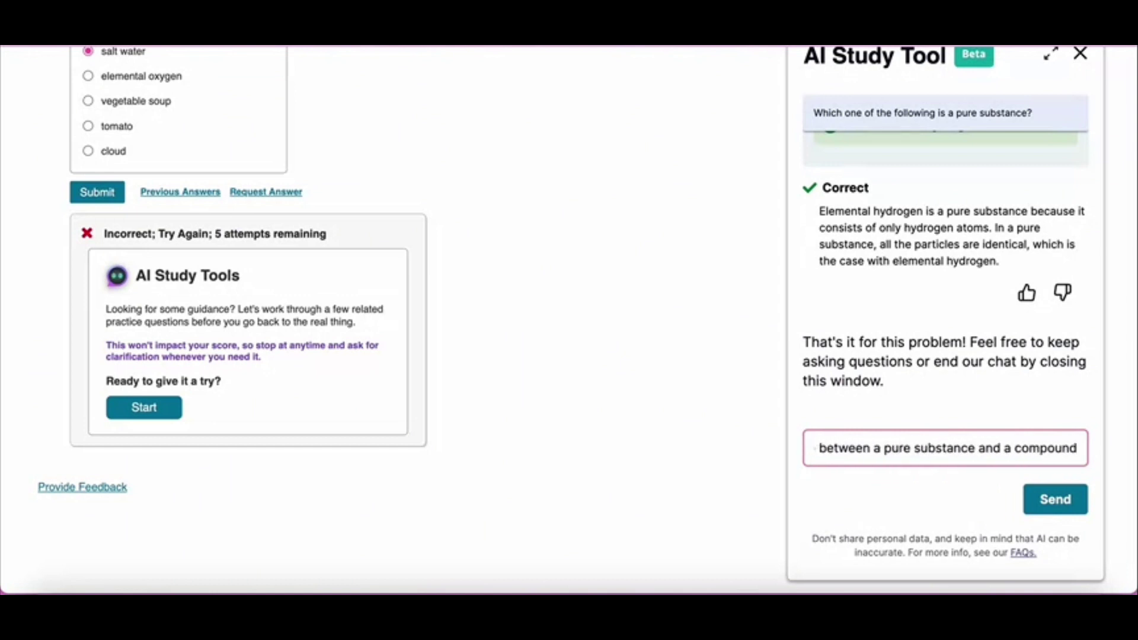
key("Return")
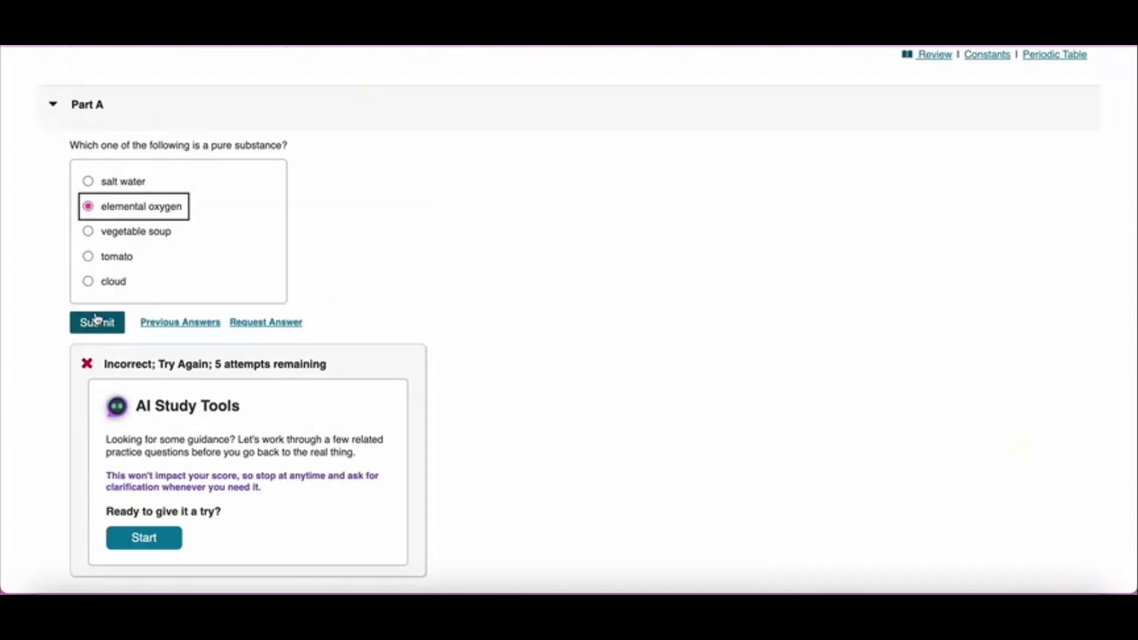
left_click(96, 322)
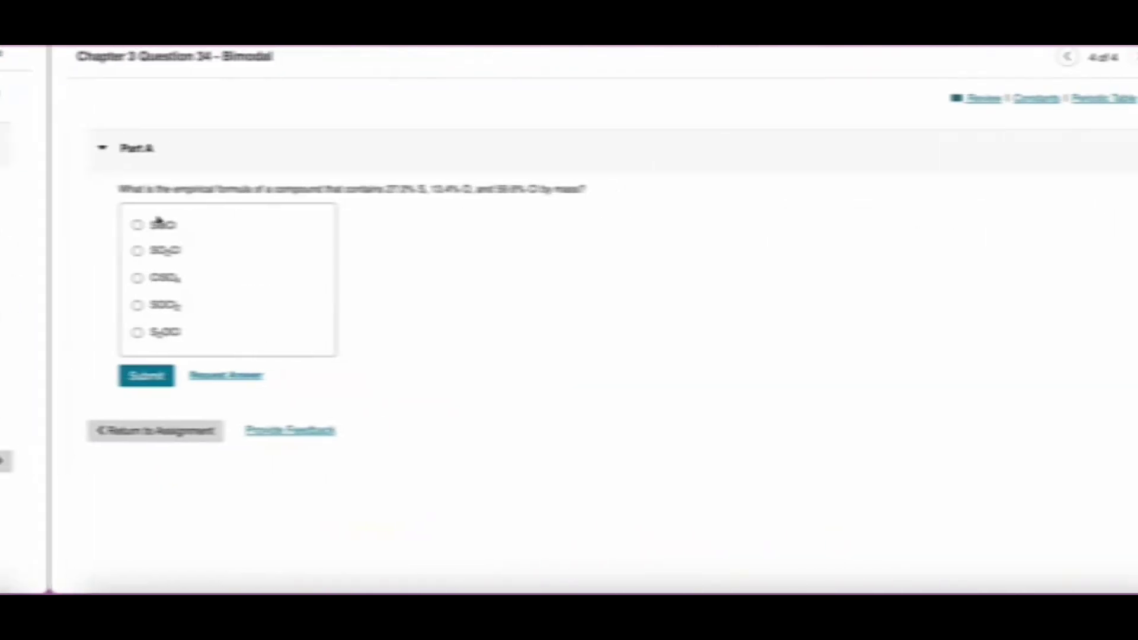
Submit SOCl for the empirical formula, then try 'multiply percentages by atomic masses' in practice
left_click(108, 226)
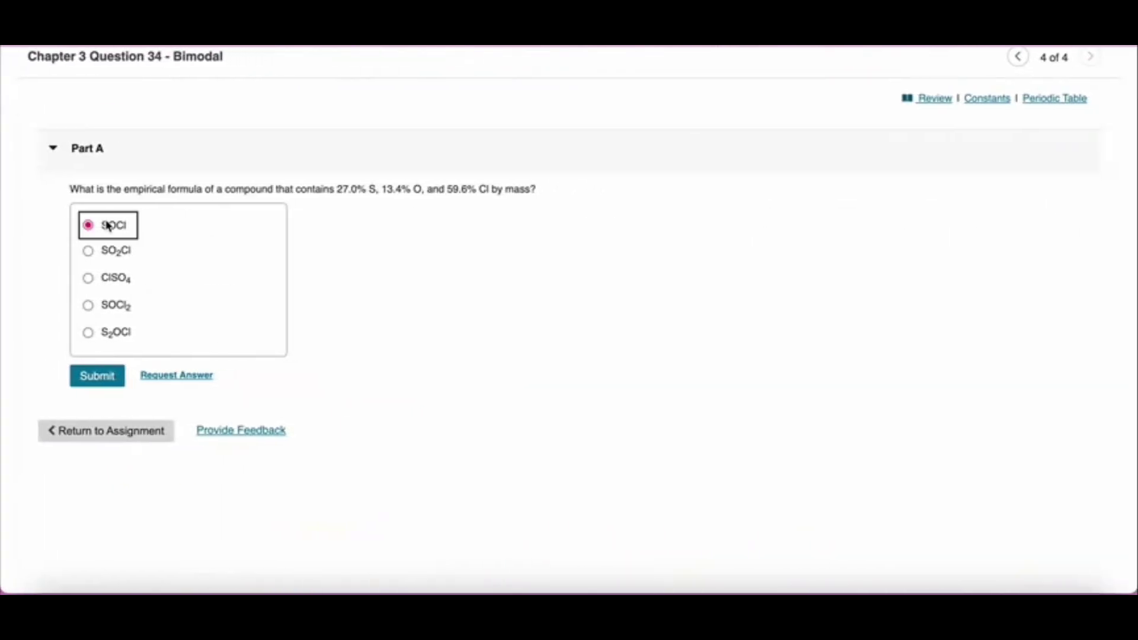
left_click(101, 371)
scroll(192, 509, "down", 1)
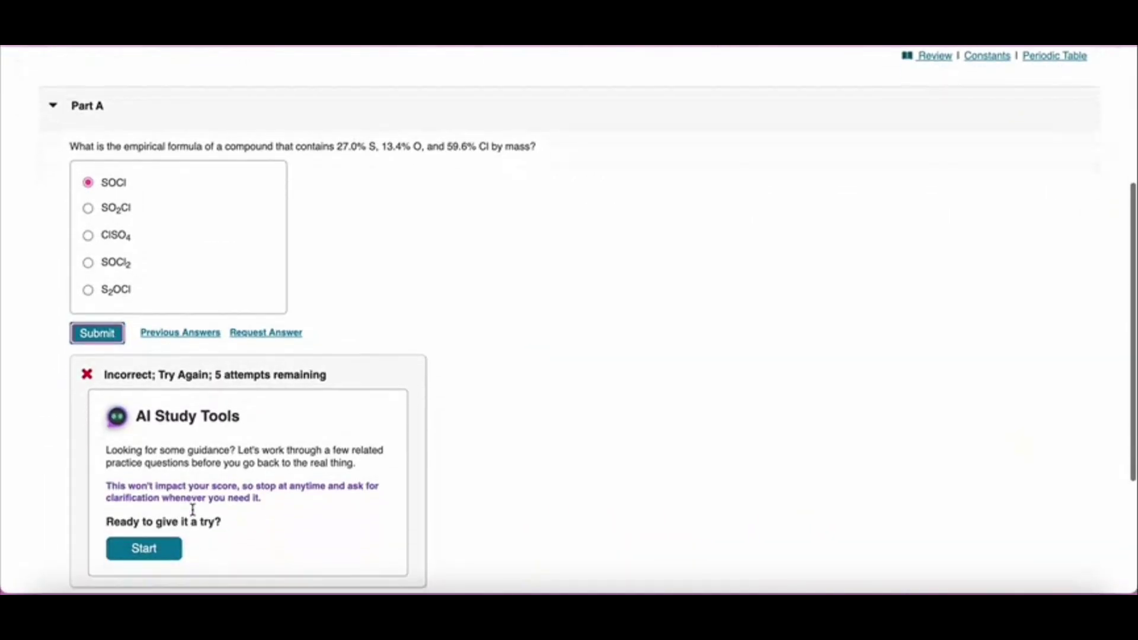
left_click(171, 549)
scroll(942, 330, "down", 1)
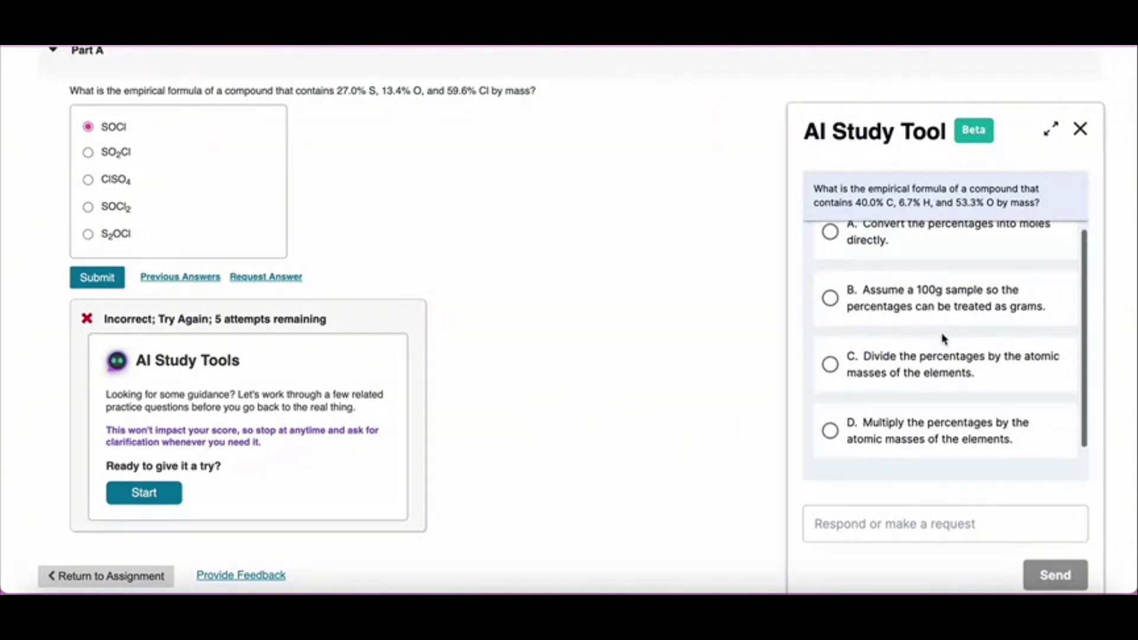
scroll(941, 410, "down", 1)
left_click(941, 413)
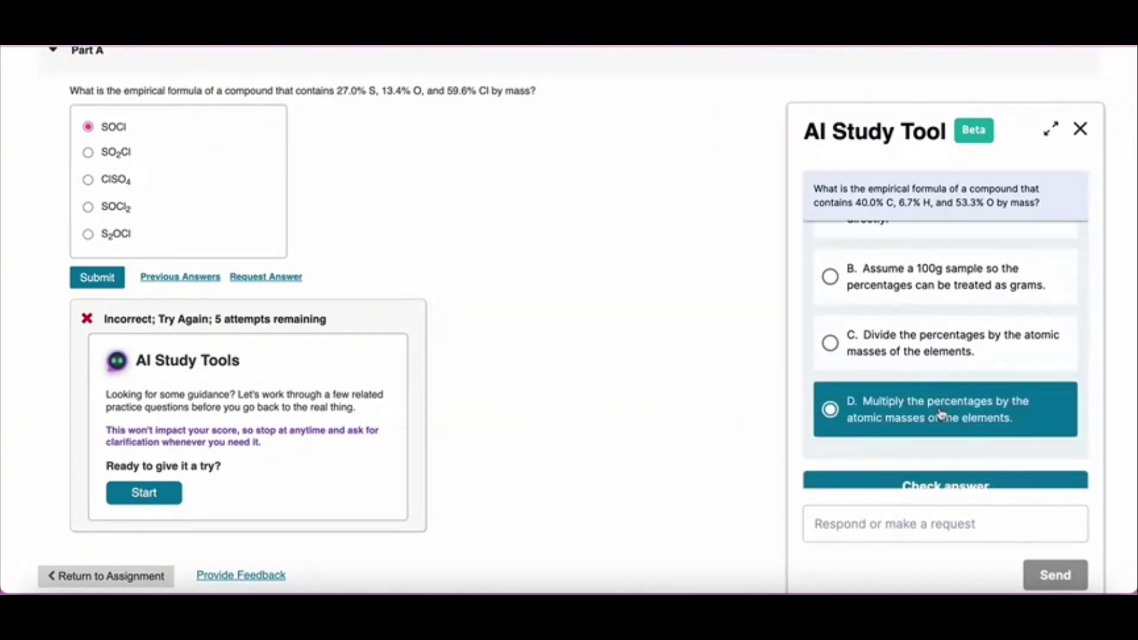
scroll(939, 414, "down", 1)
left_click(935, 450)
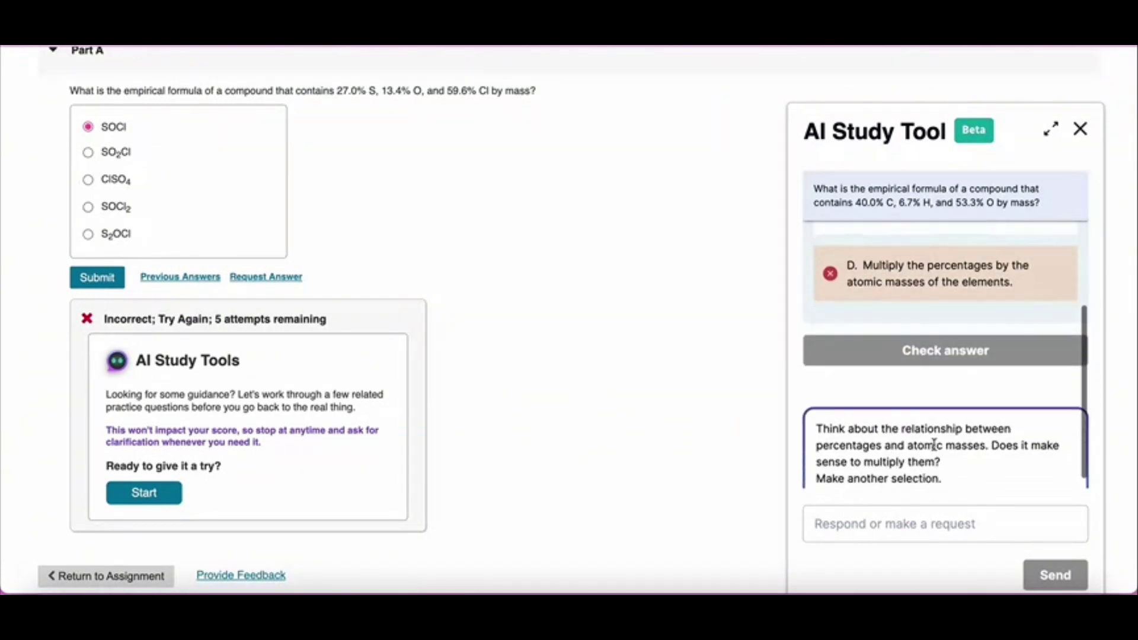
scroll(939, 418, "down", 1)
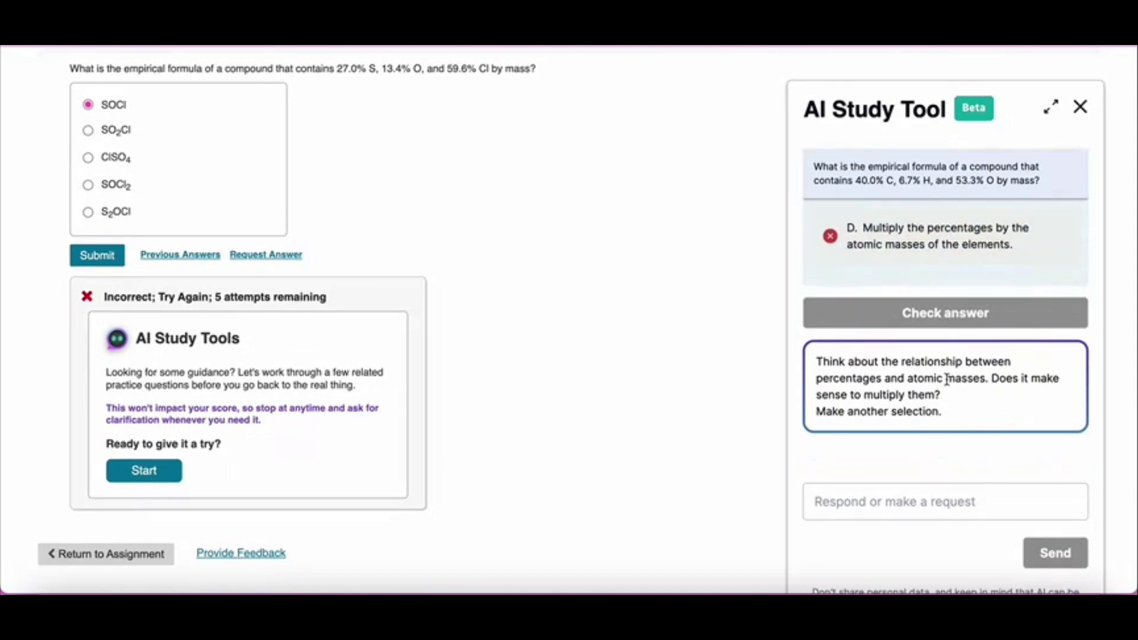
scroll(946, 381, "up", 1)
scroll(947, 381, "up", 1)
scroll(946, 381, "up", 1)
scroll(946, 380, "up", 1)
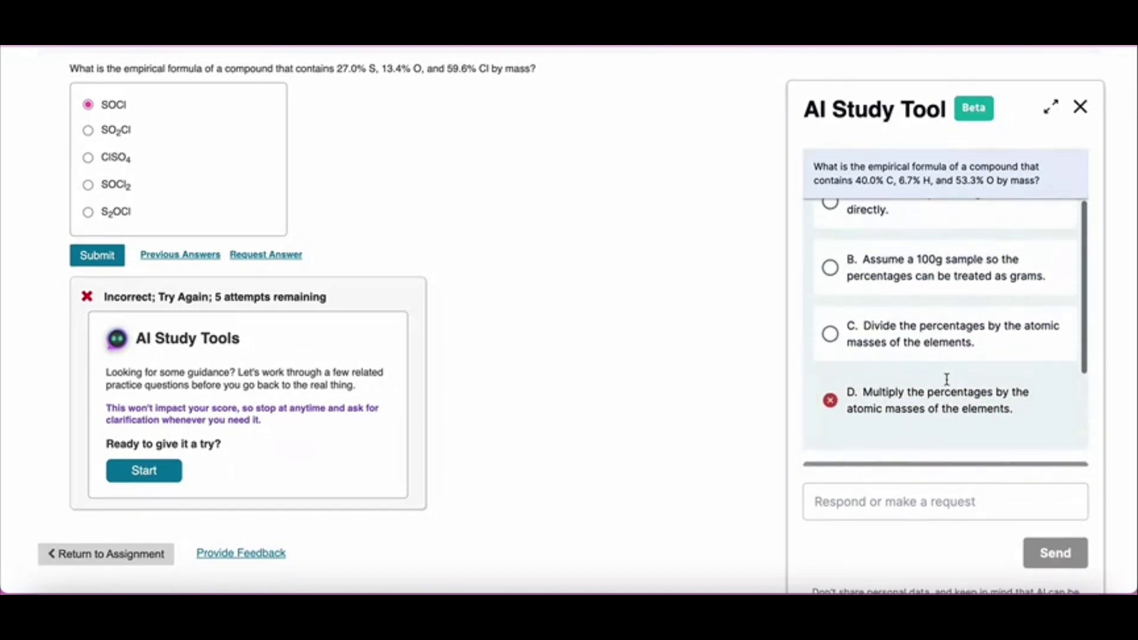
scroll(946, 380, "up", 2)
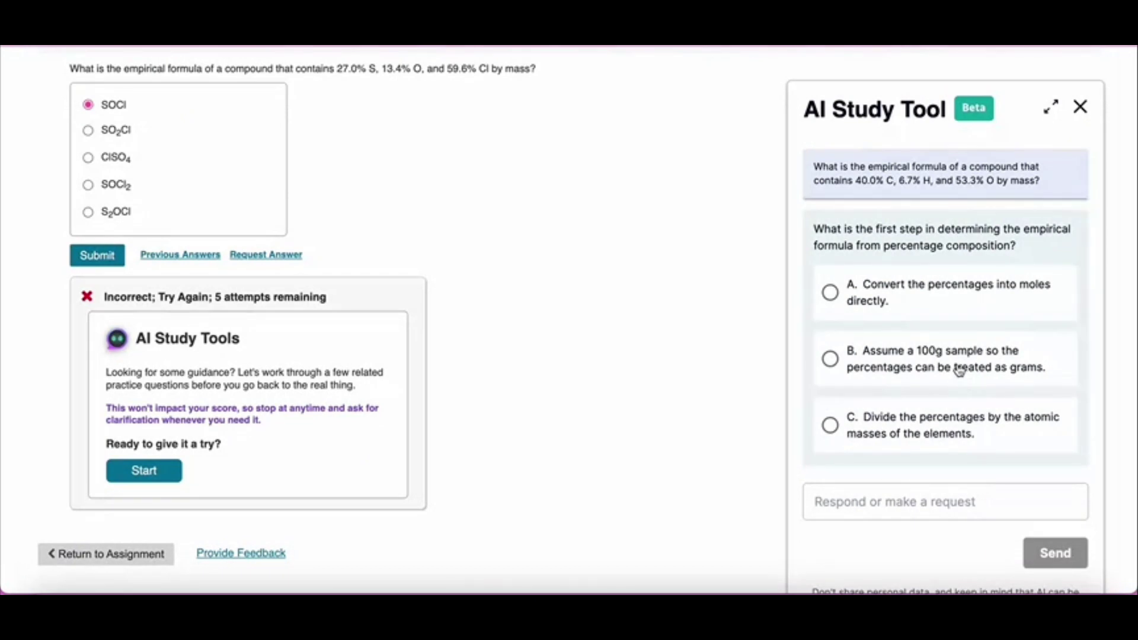
Answer 'assume a 100g sample' in the practice, then submit SOCl2 as the empirical formula
left_click(959, 372)
scroll(966, 428, "down", 1)
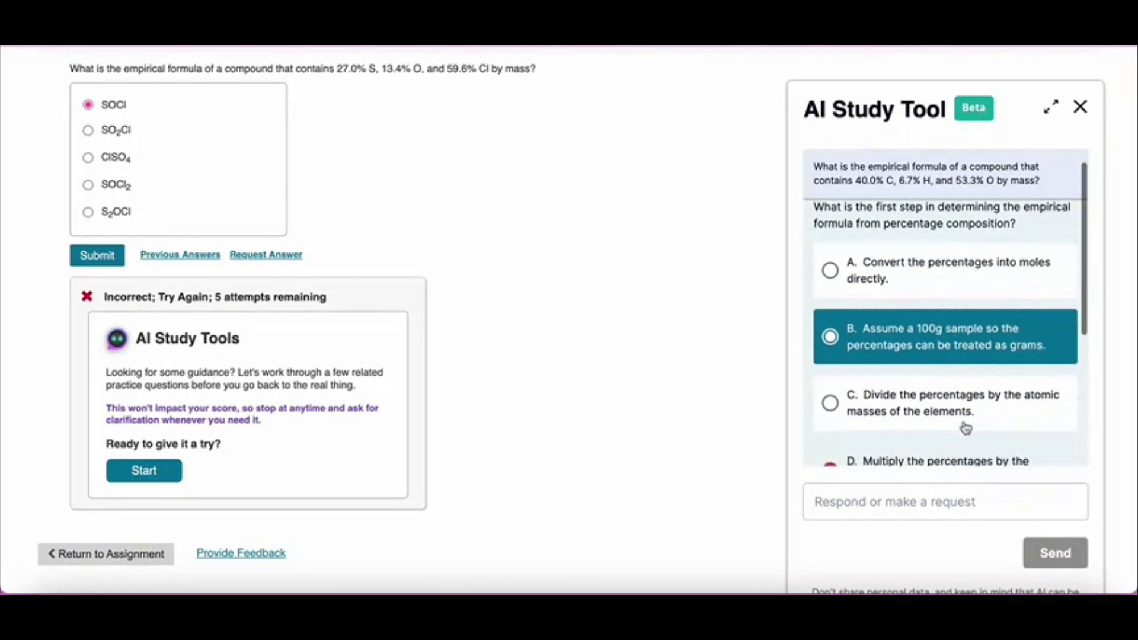
scroll(965, 429, "down", 2)
scroll(966, 430, "down", 1)
left_click(959, 389)
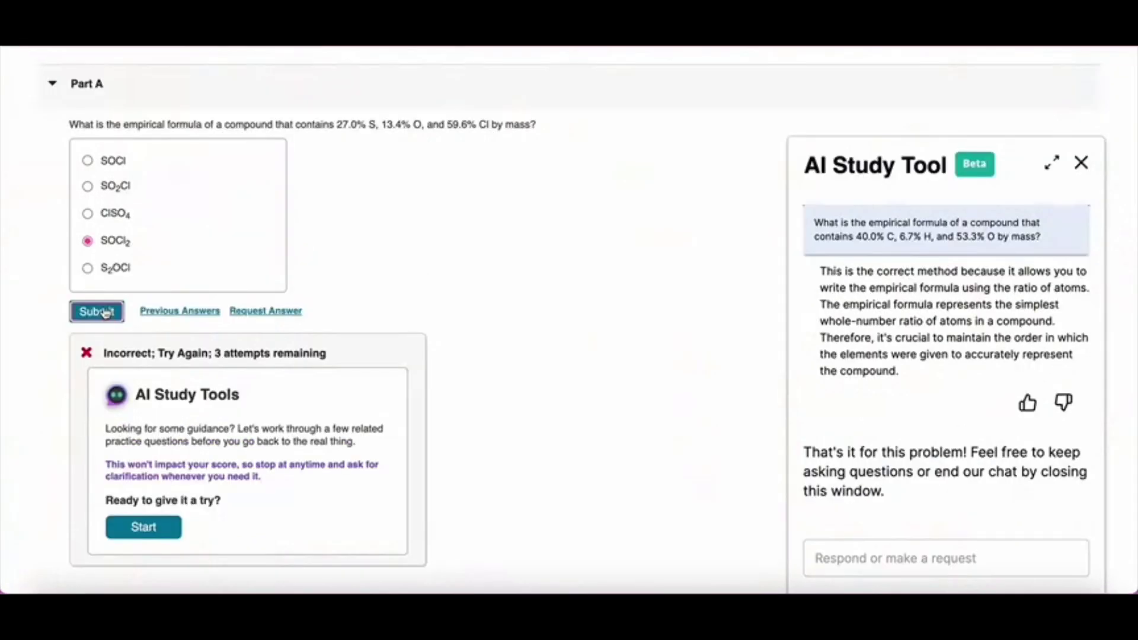
left_click(103, 313)
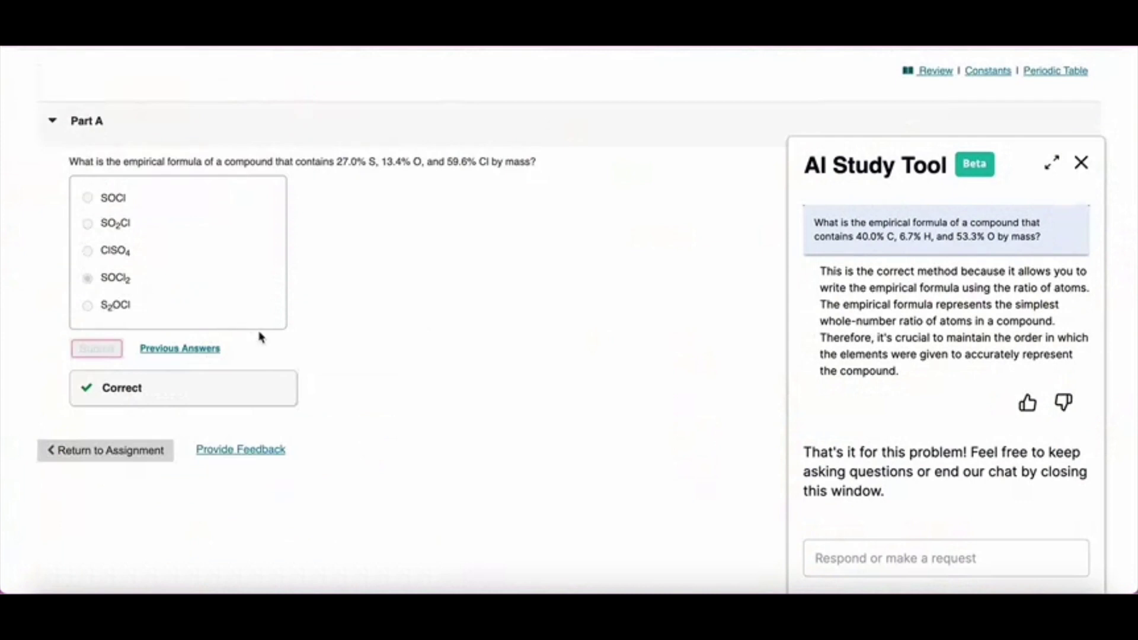